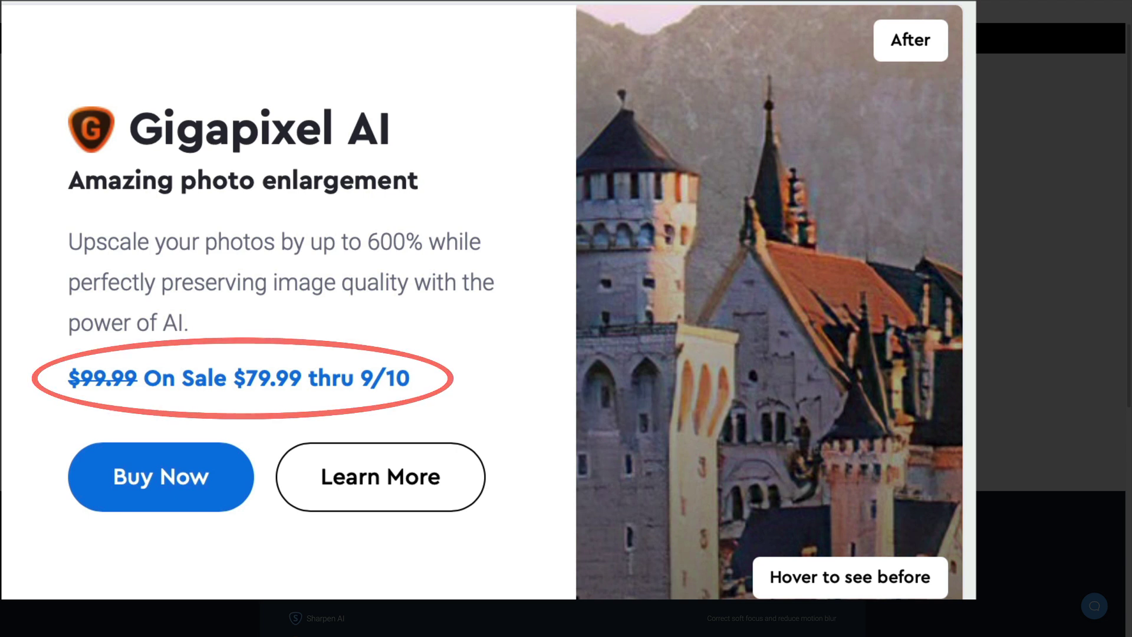
- Scroll down the Topaz Labs shop page past the sale offer
scroll(566, 330, "down", 5)
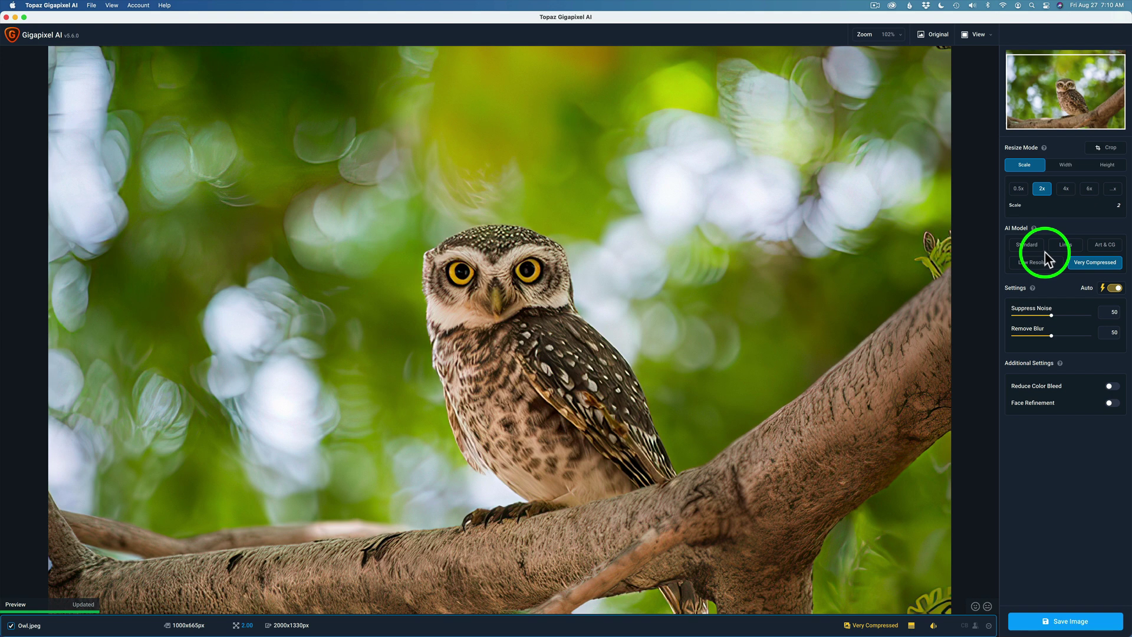
- Try Split View and Side-by-Side View, then settle on the four-pane Comparison View
left_click(992, 37)
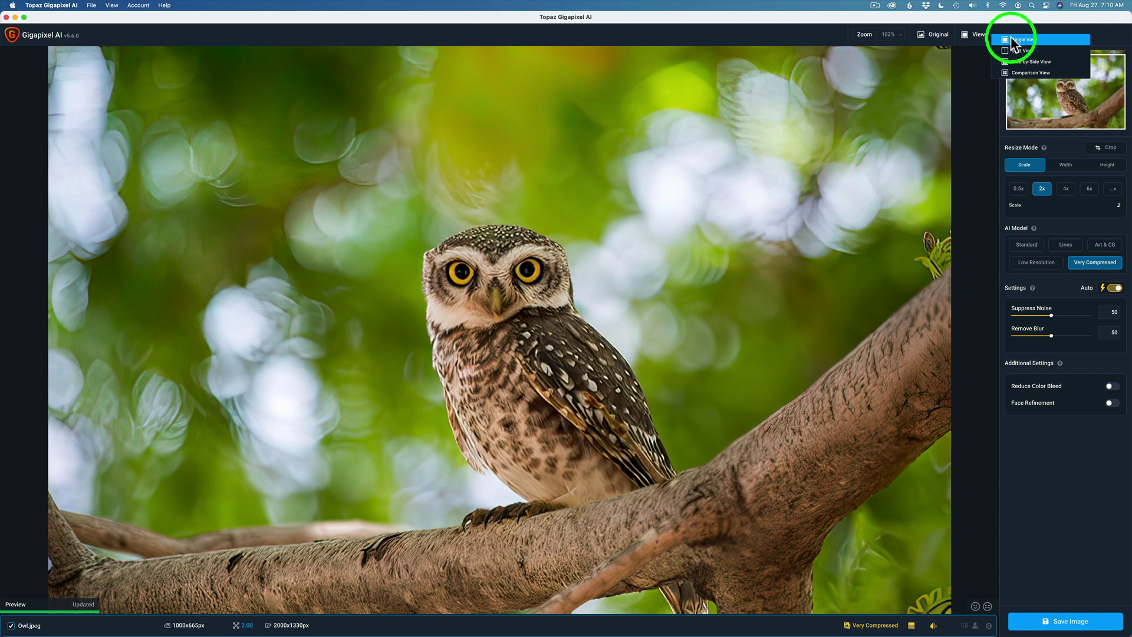
left_click(1016, 50)
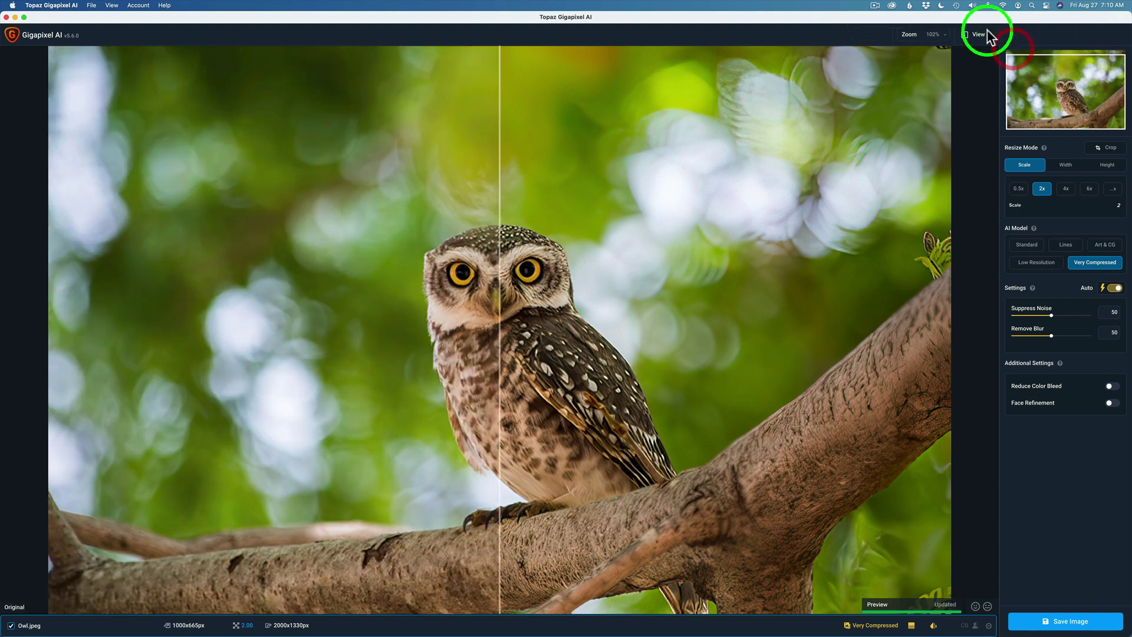
left_click(988, 36)
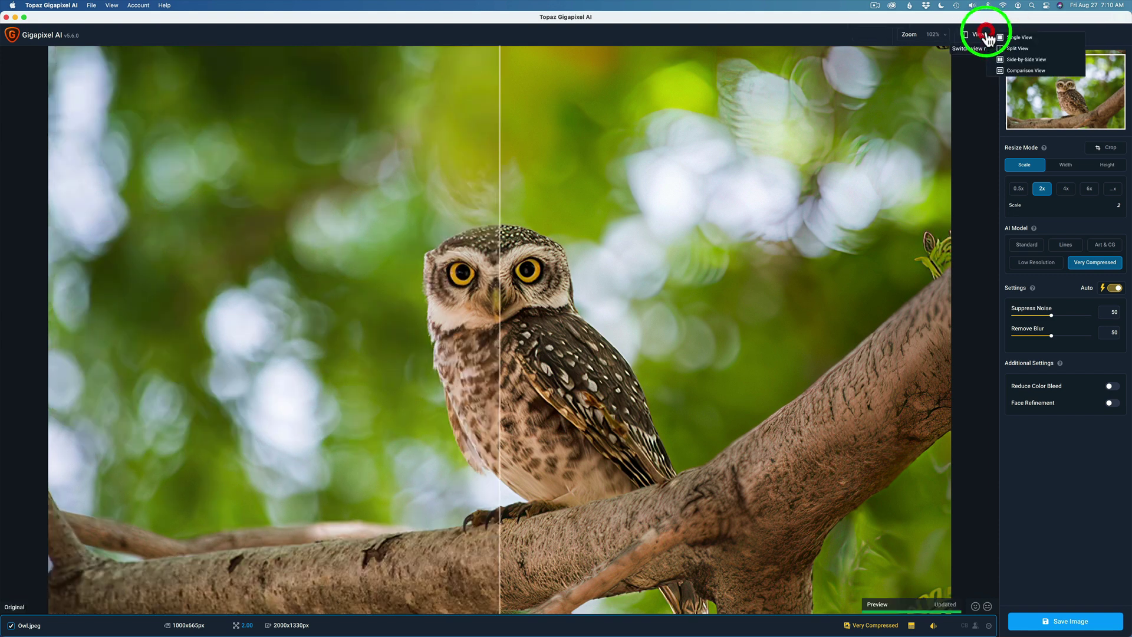
left_click(1002, 62)
left_click(987, 37)
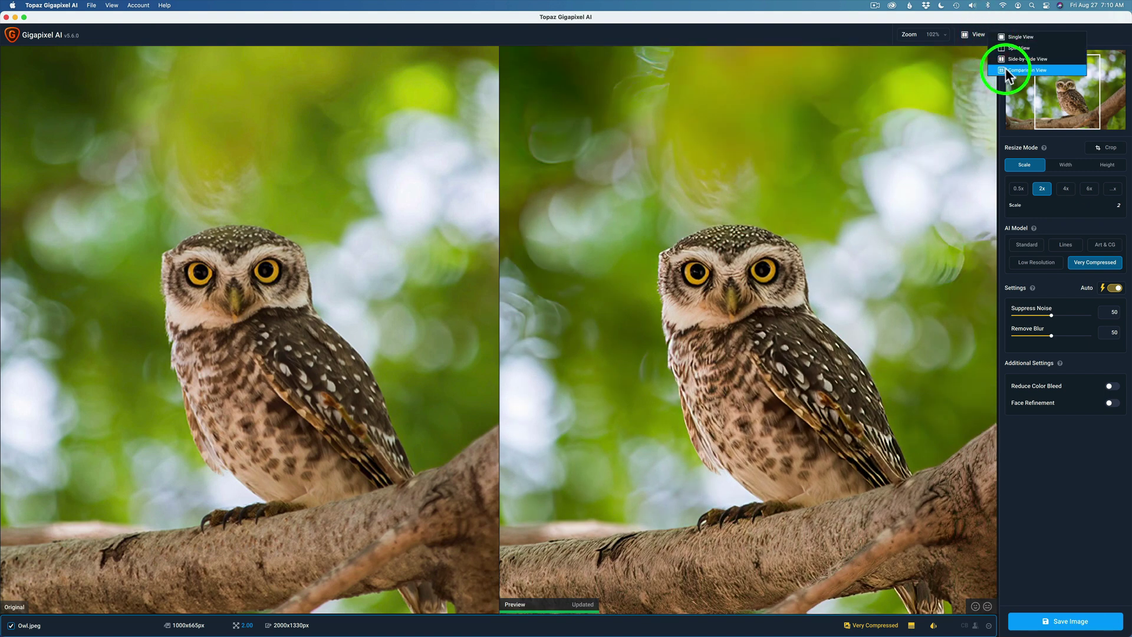
left_click(1005, 69)
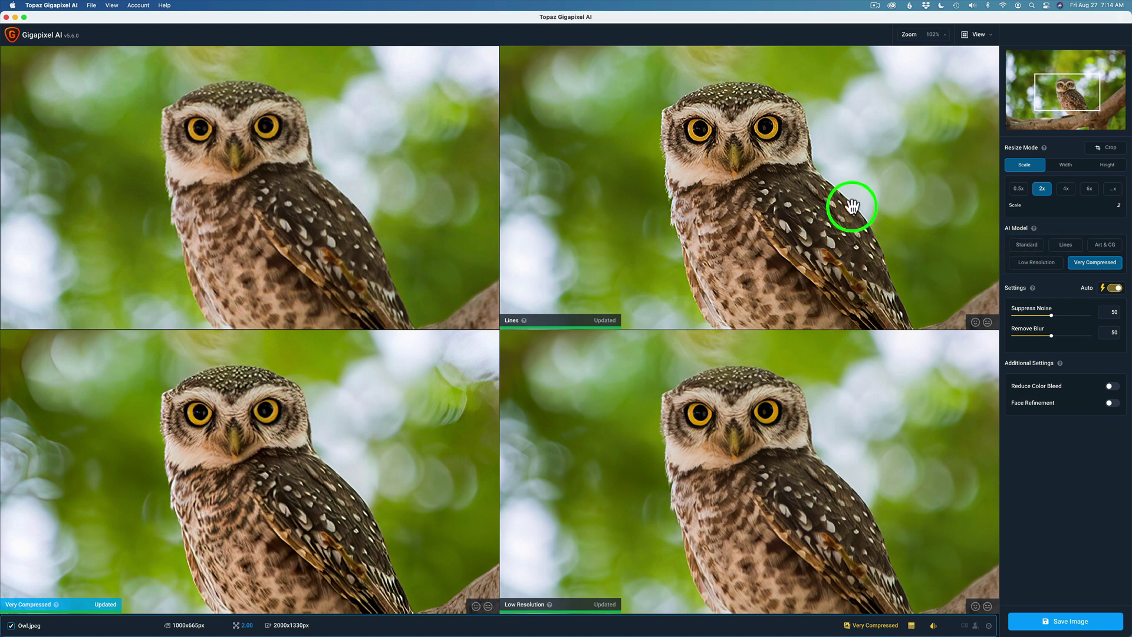
- Reassign the panes: Lines becomes Standard, Very Compressed becomes Low Resolution, Low Resolution becomes Very Compressed
left_click(545, 320)
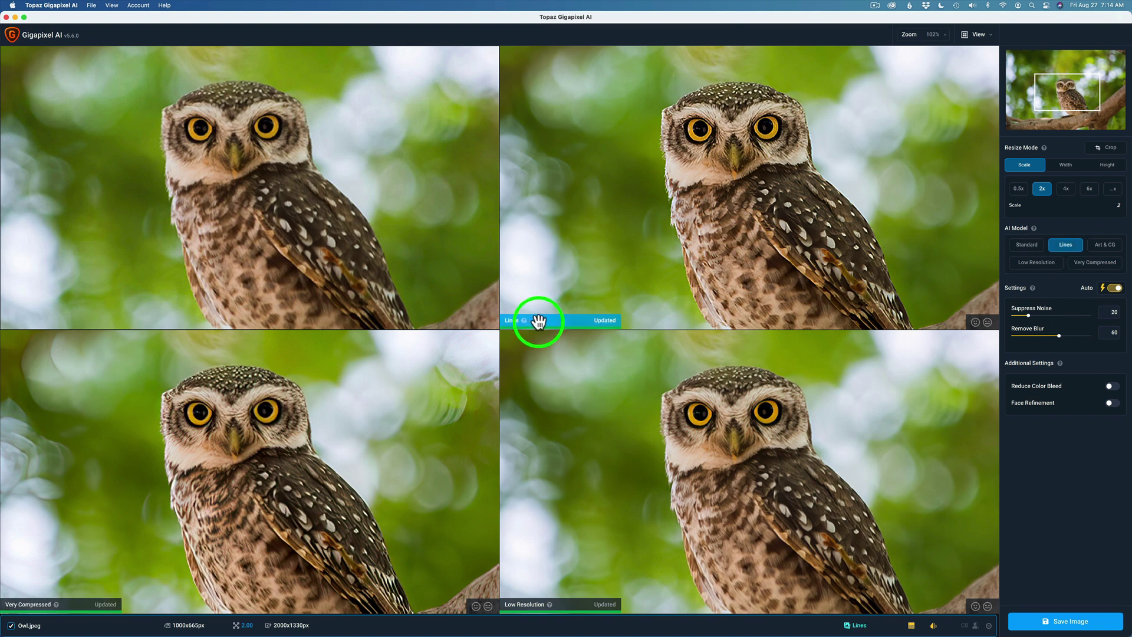
left_click(1027, 245)
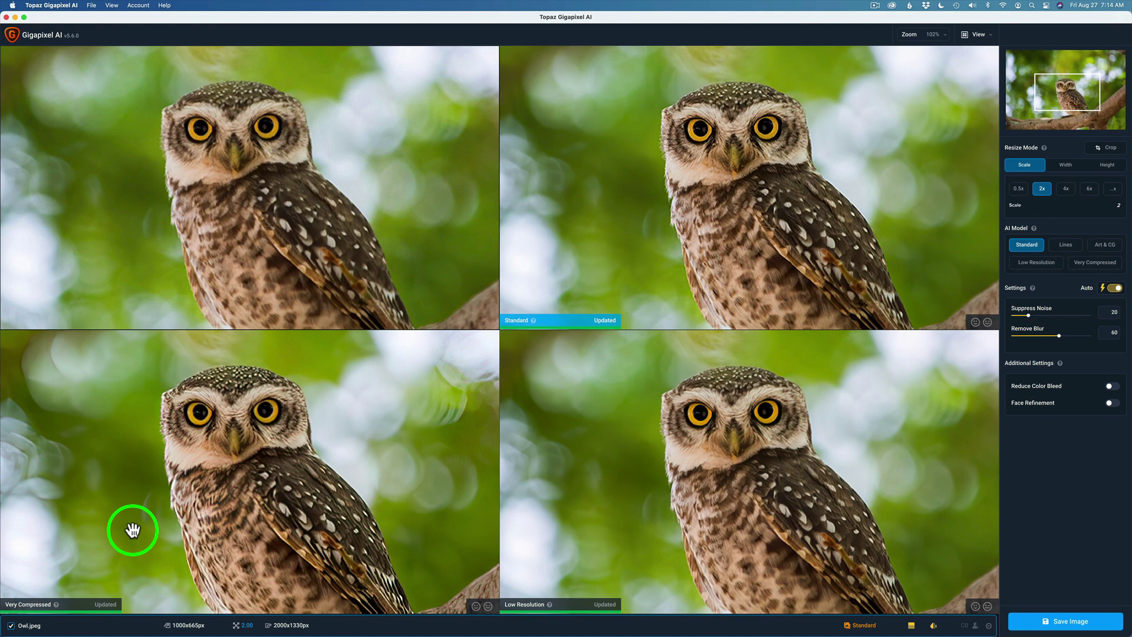
left_click(66, 606)
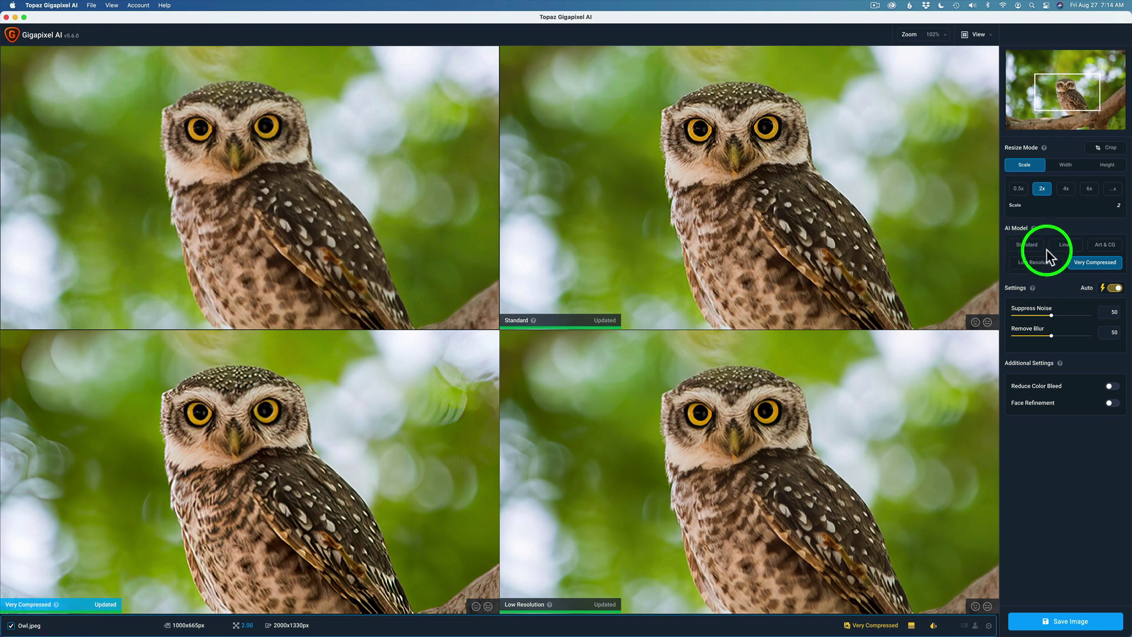
left_click(1029, 262)
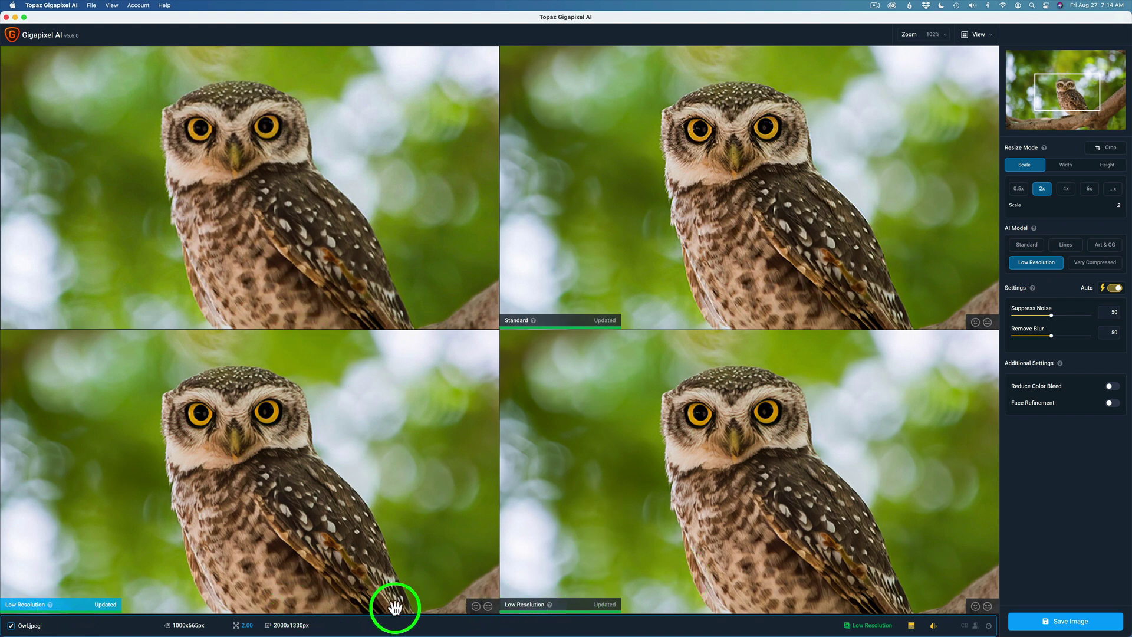
left_click(565, 603)
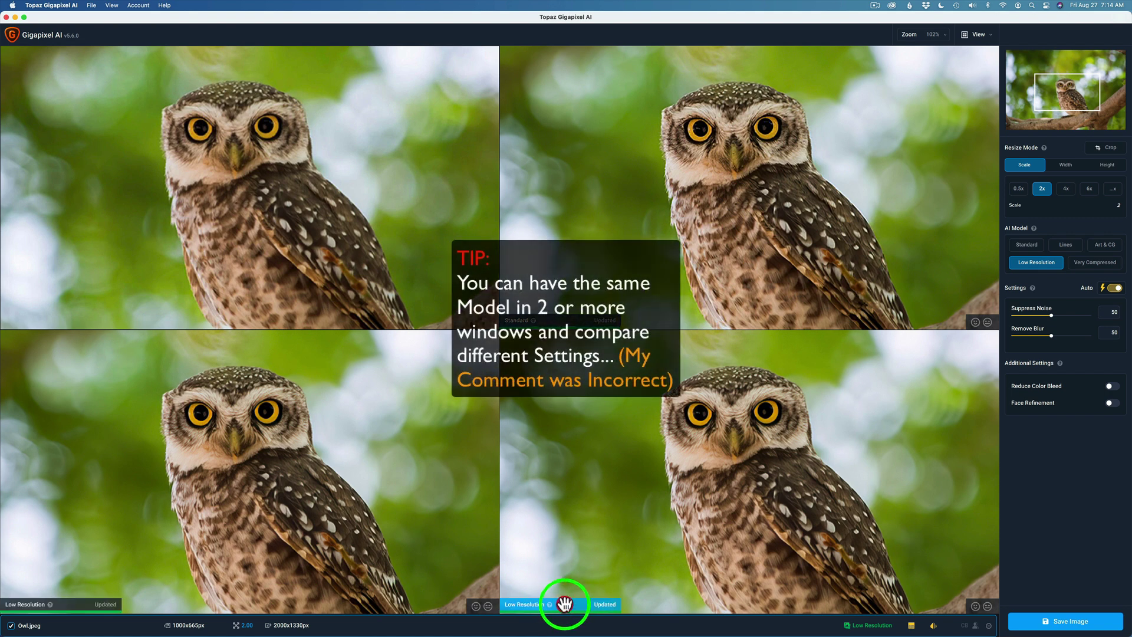
left_click(1099, 266)
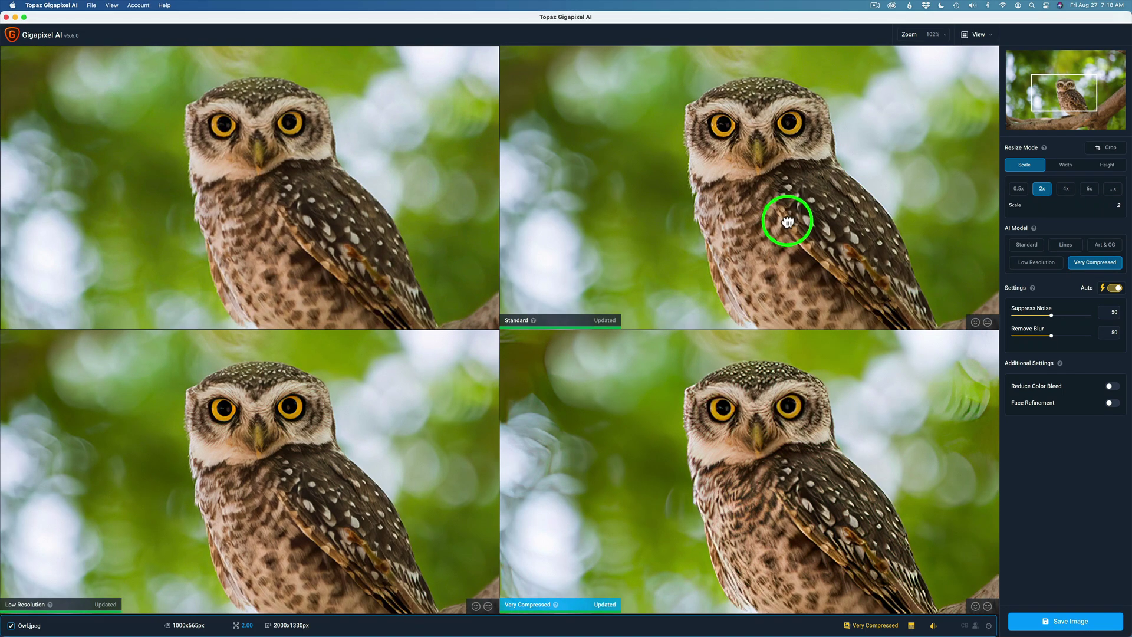
- Pan the owl slightly, then refresh the Low Resolution and Very Compressed previews
left_click_drag(789, 222, 735, 214)
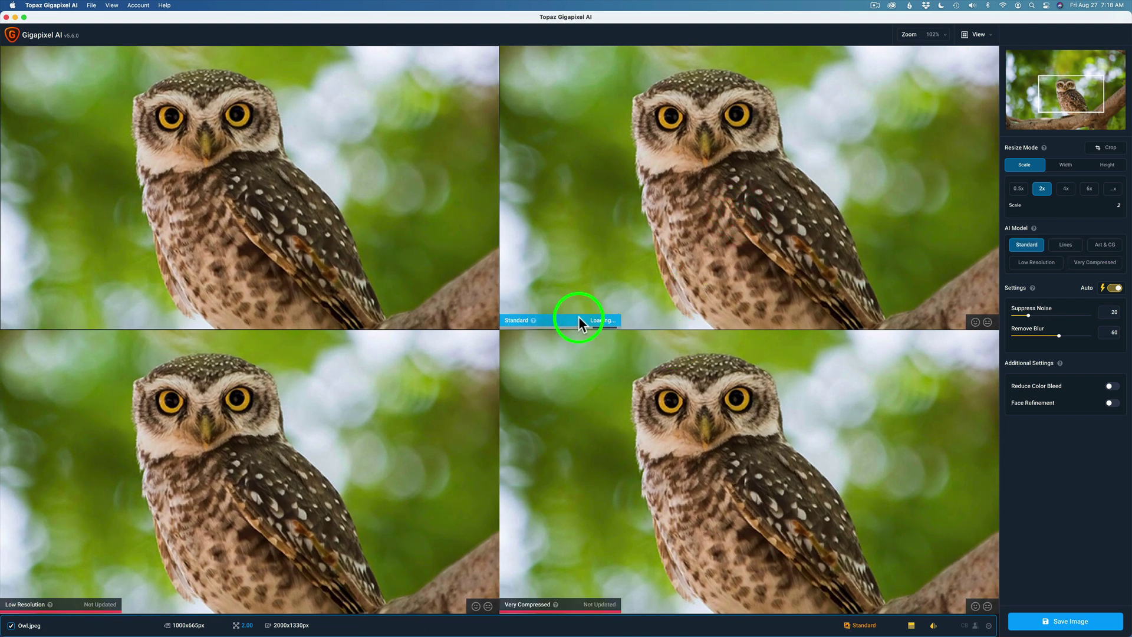
left_click(186, 472)
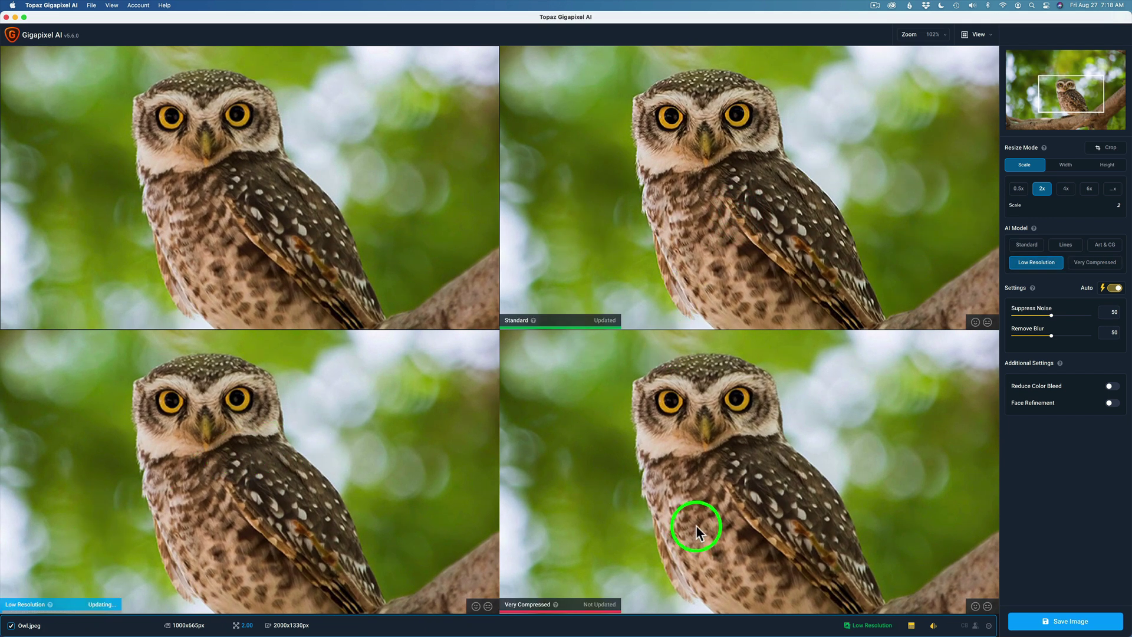
left_click(794, 491)
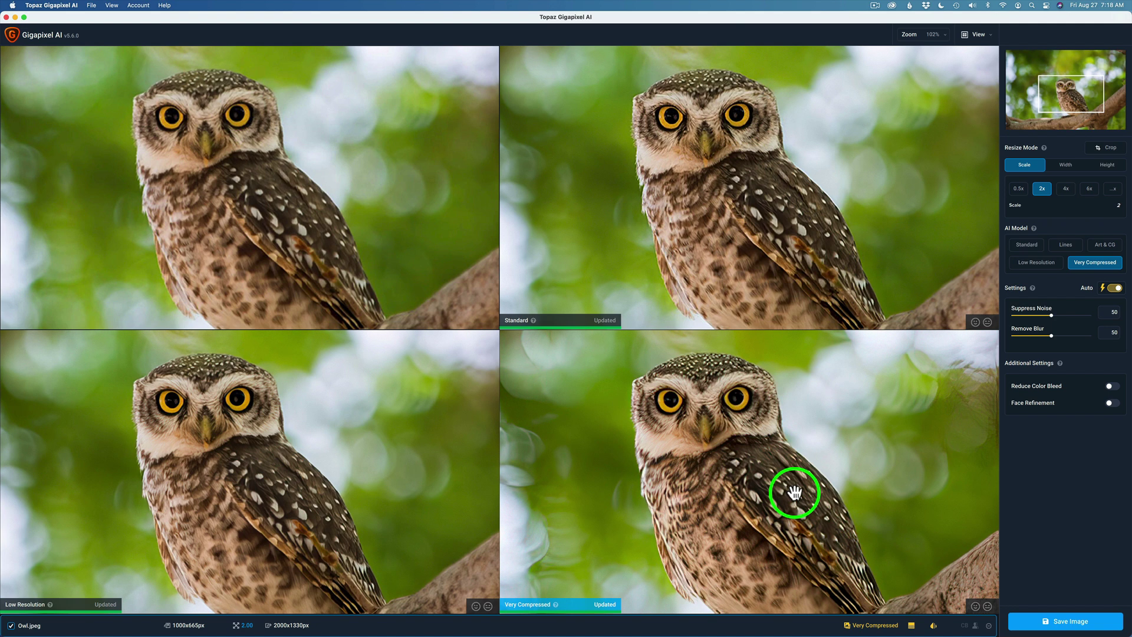
- Turn on Auto-Update Preview in the application Preferences
left_click(50, 6)
left_click(60, 33)
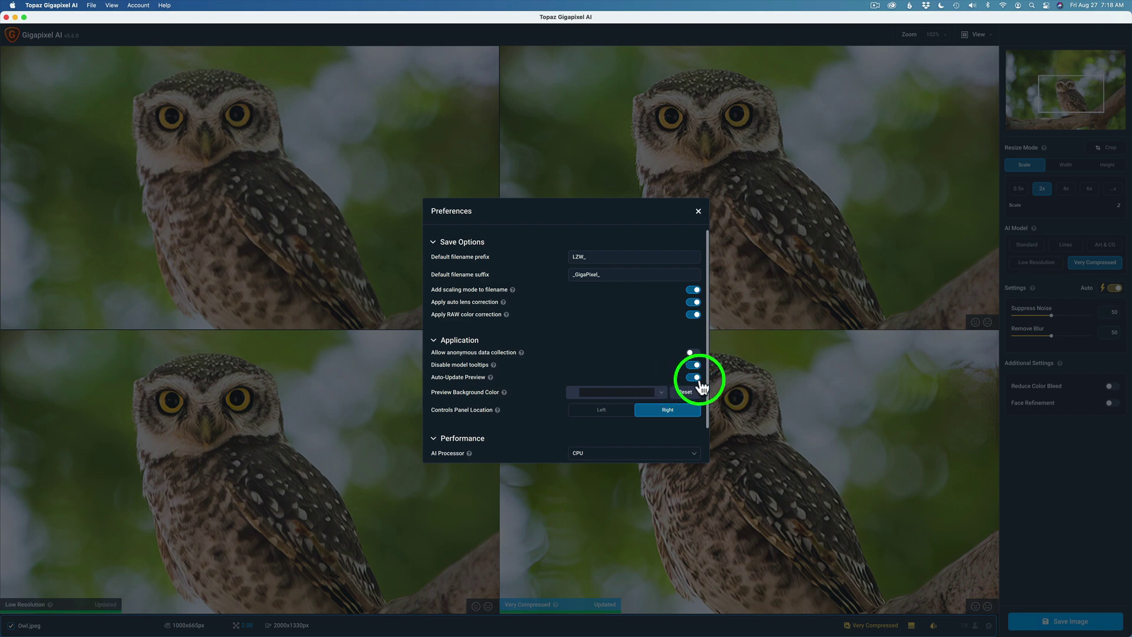
left_click(699, 212)
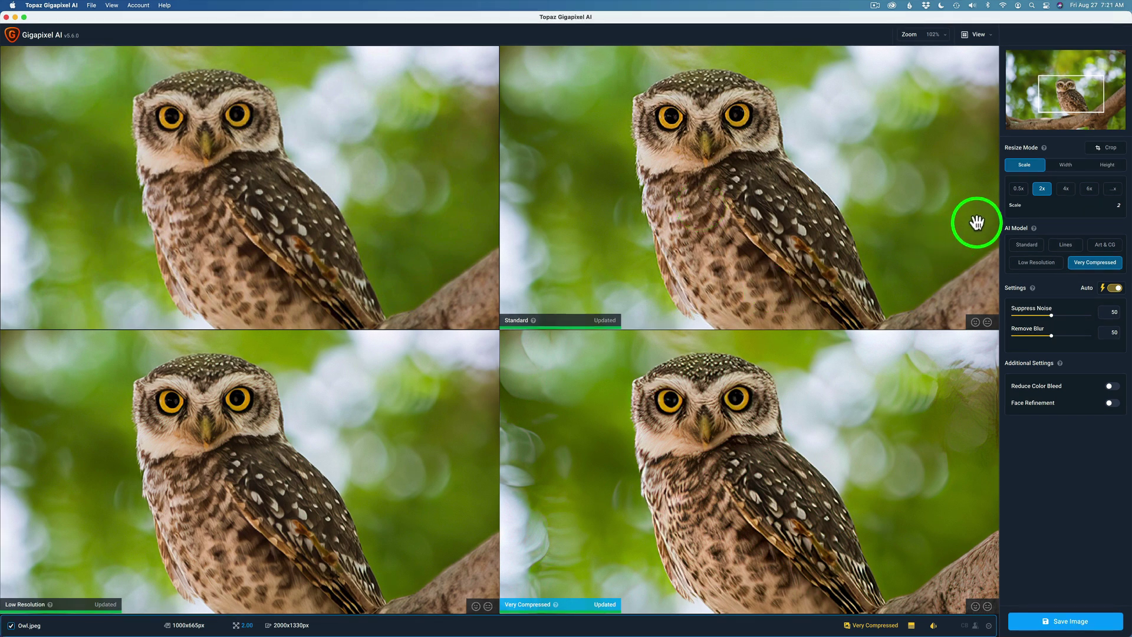
- Upscale to 4x (4000x2660 px), pan onto the owl's face, and select the Standard pane
left_click(1067, 190)
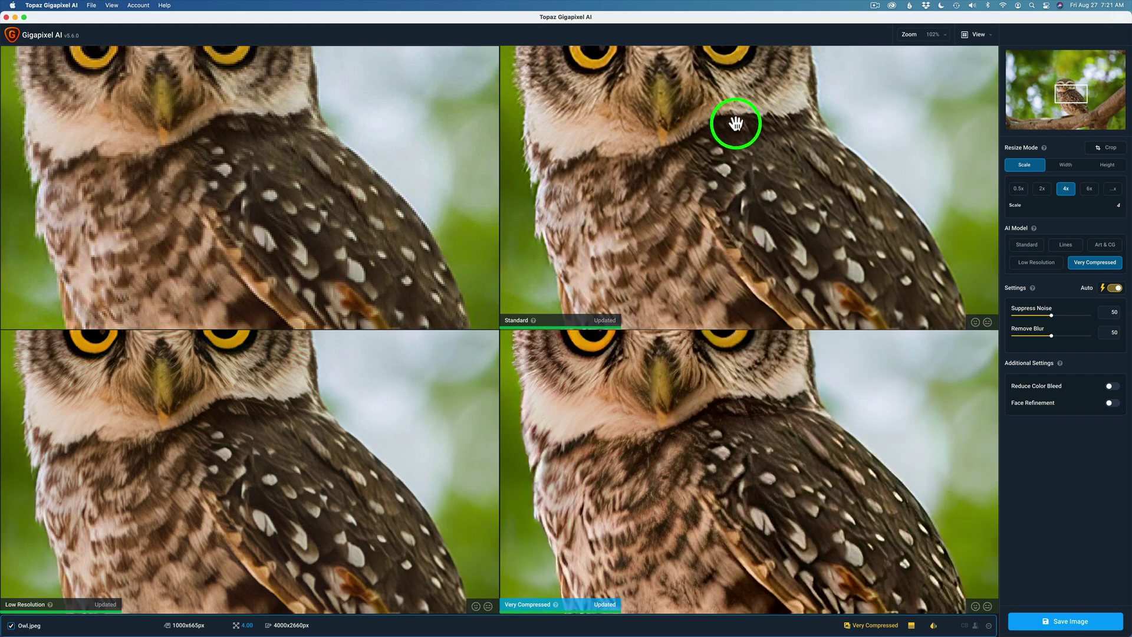
left_click_drag(735, 119, 798, 223)
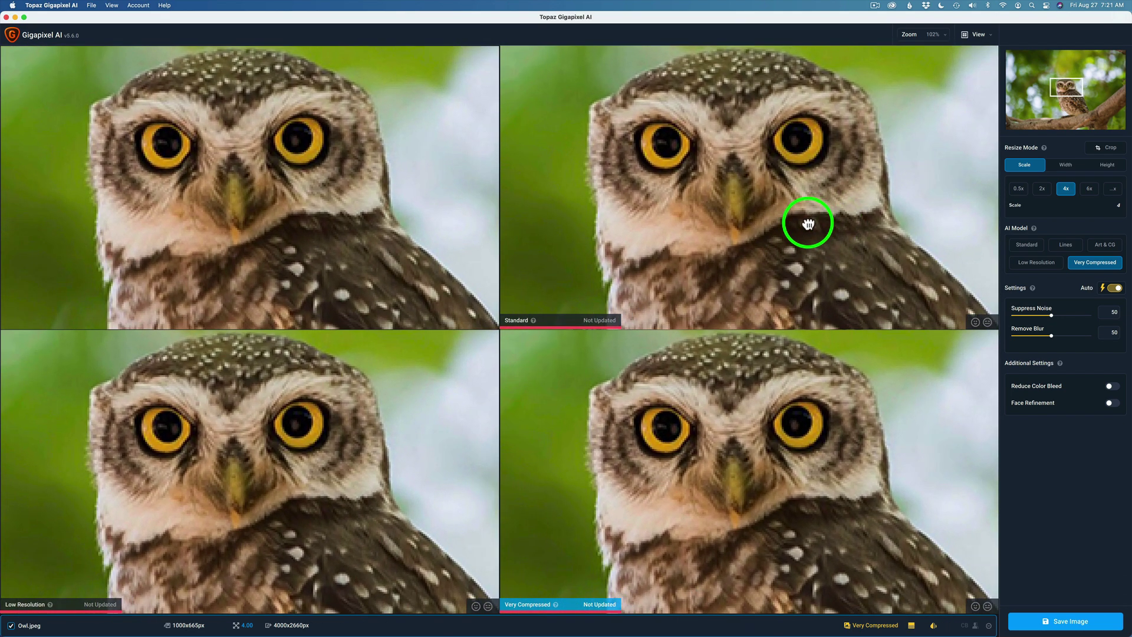
left_click(808, 223)
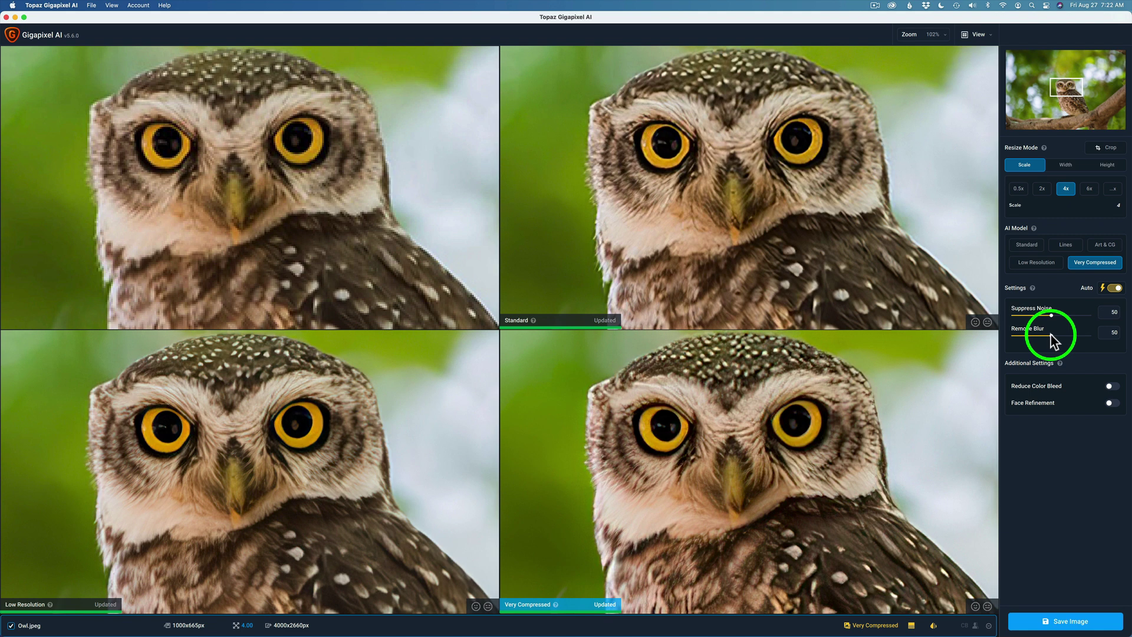
- Once the 4x previews finish rendering, move the adjustment selection to the Standard pane
key("Up")
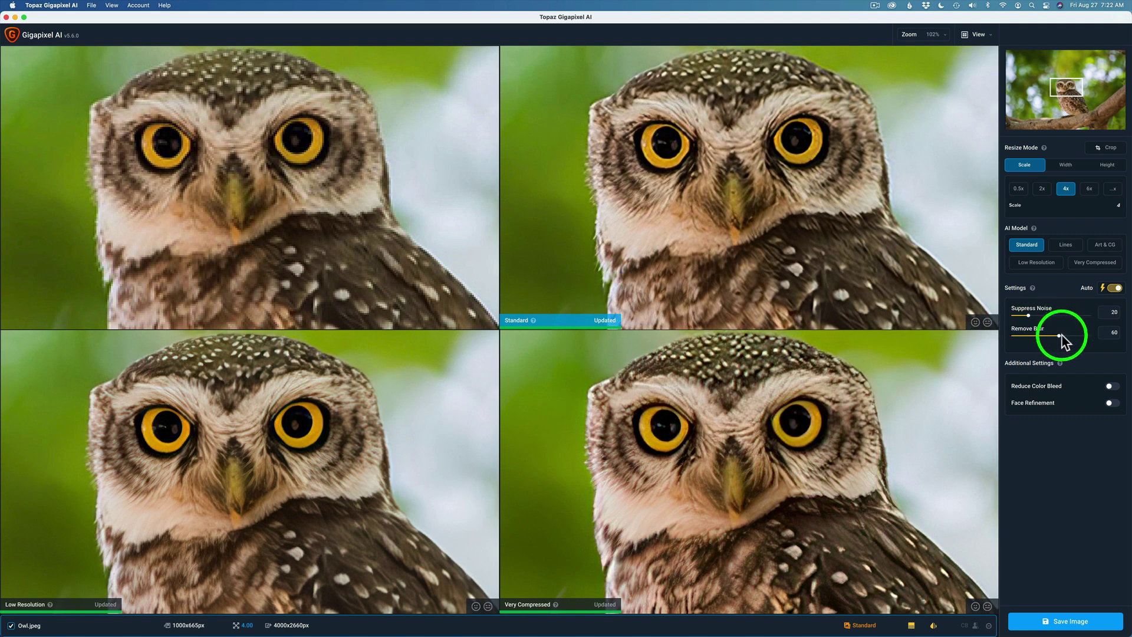
- Drag Remove Blur to 75 on Standard, 75 on Very Compressed, and 78 on Low Resolution
left_click_drag(1061, 341, 1070, 338)
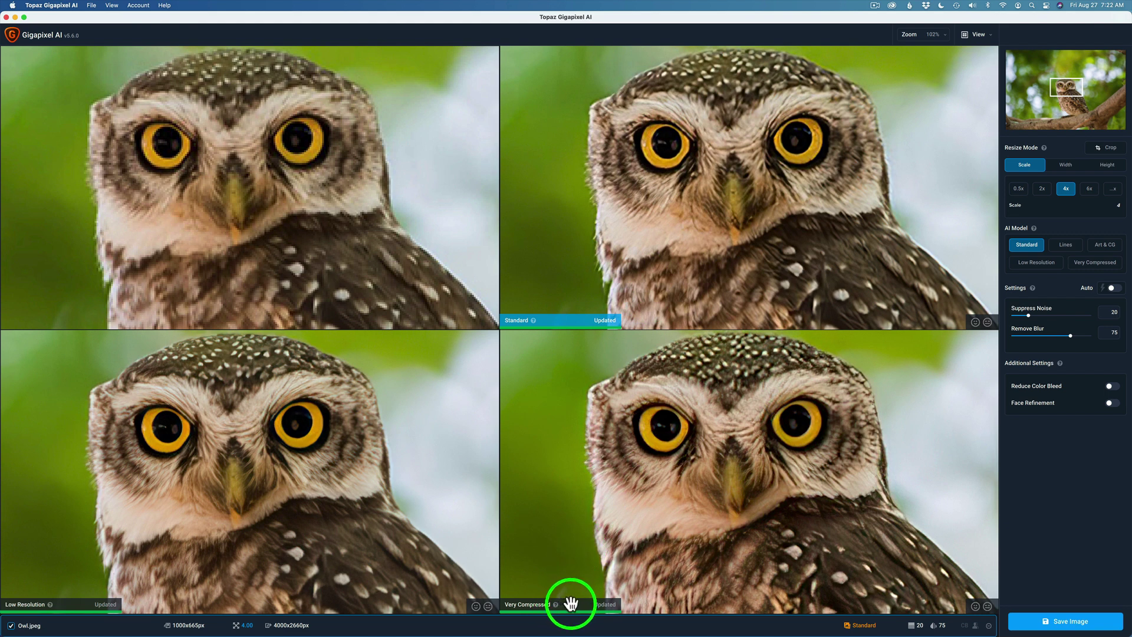
left_click(570, 603)
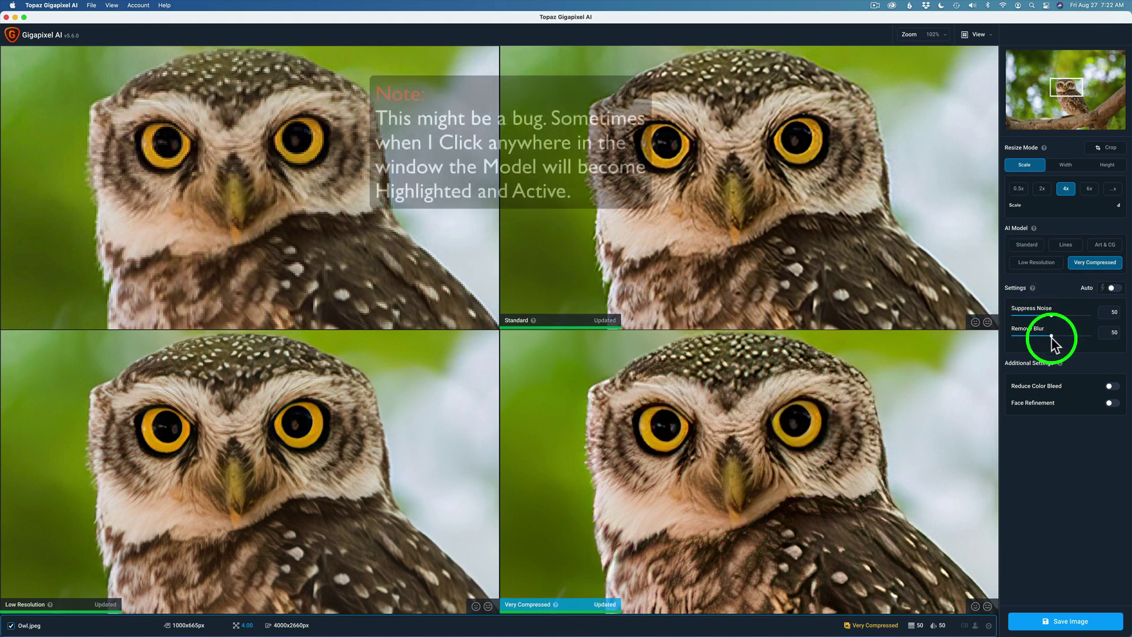
left_click_drag(1051, 336, 1070, 336)
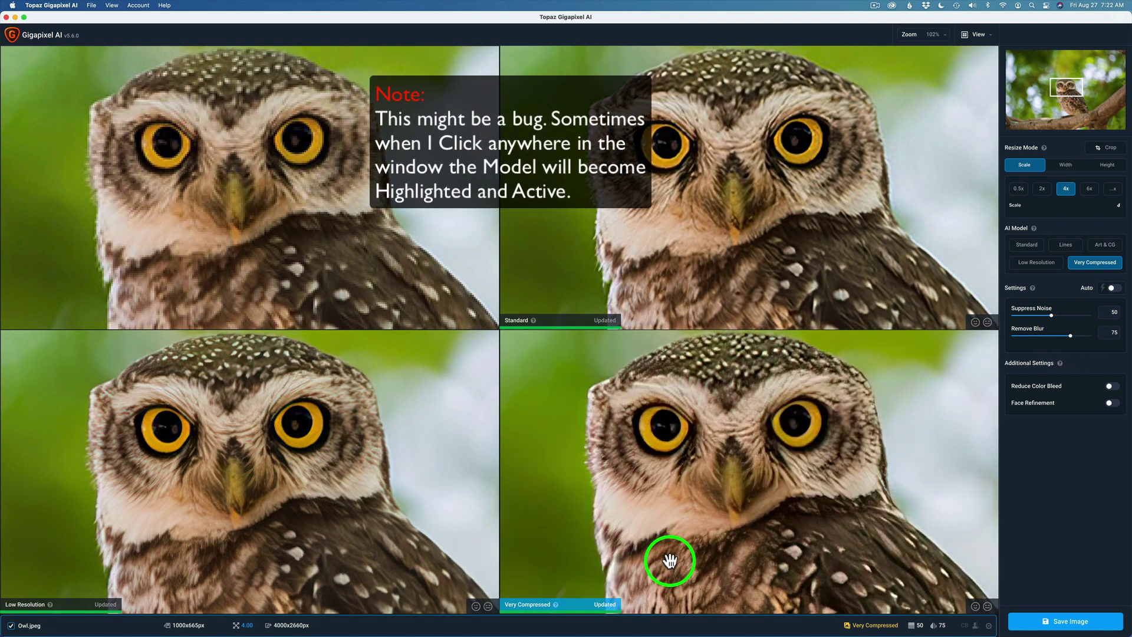
left_click(59, 605)
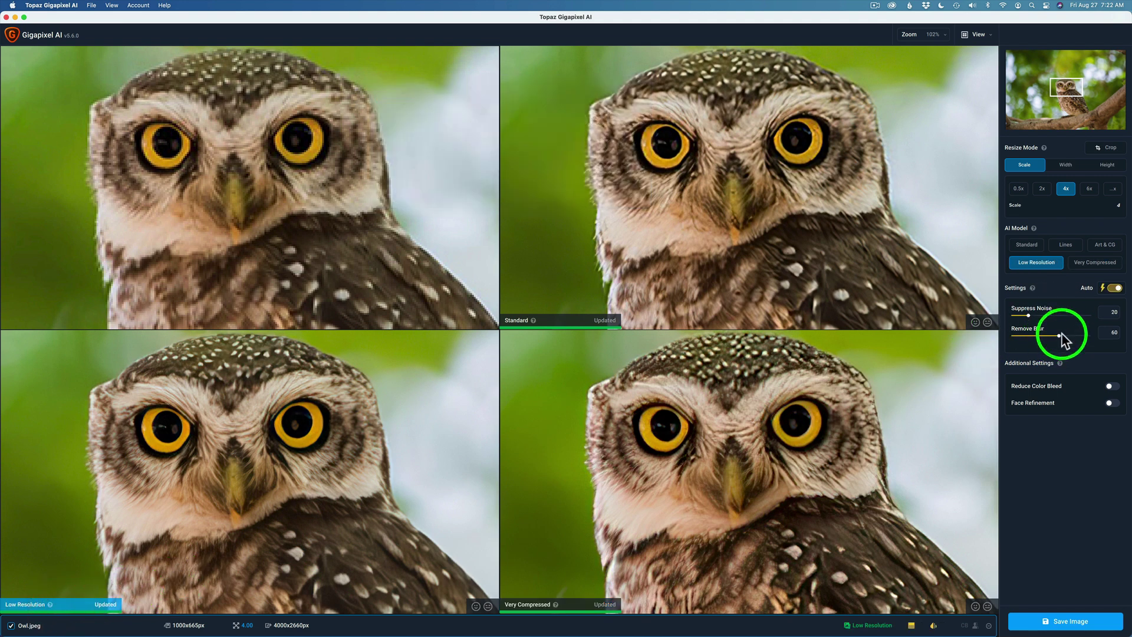
left_click_drag(1059, 336, 1072, 335)
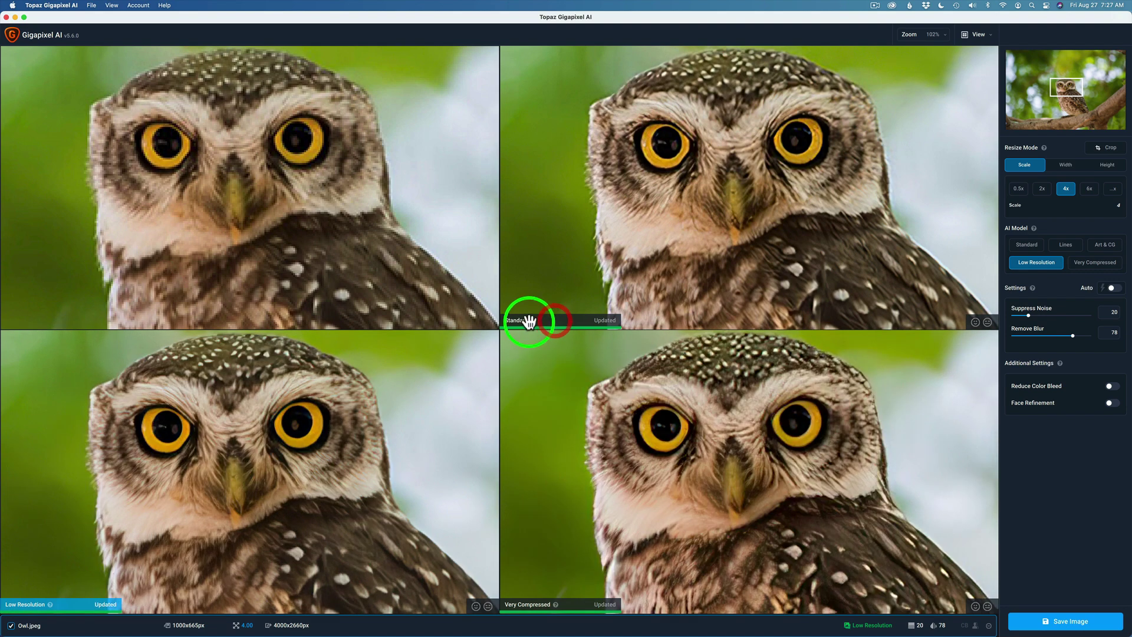
- Switch the Standard pane to Lines, Low Resolution to Art & CG, and Very Compressed to Standard
left_click(574, 320)
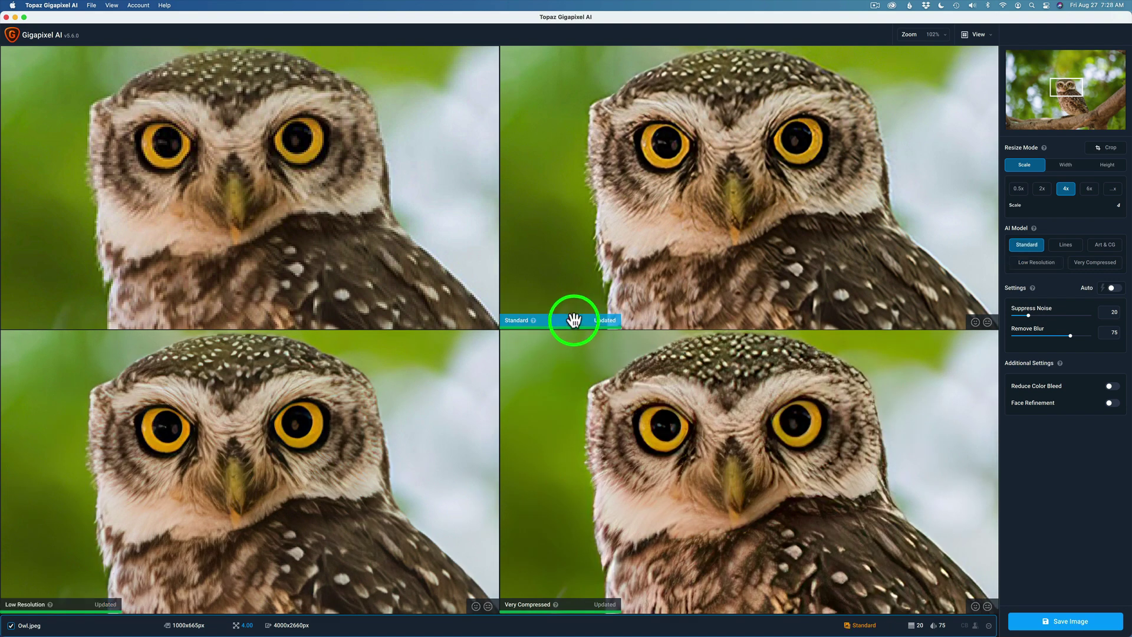
left_click(1067, 245)
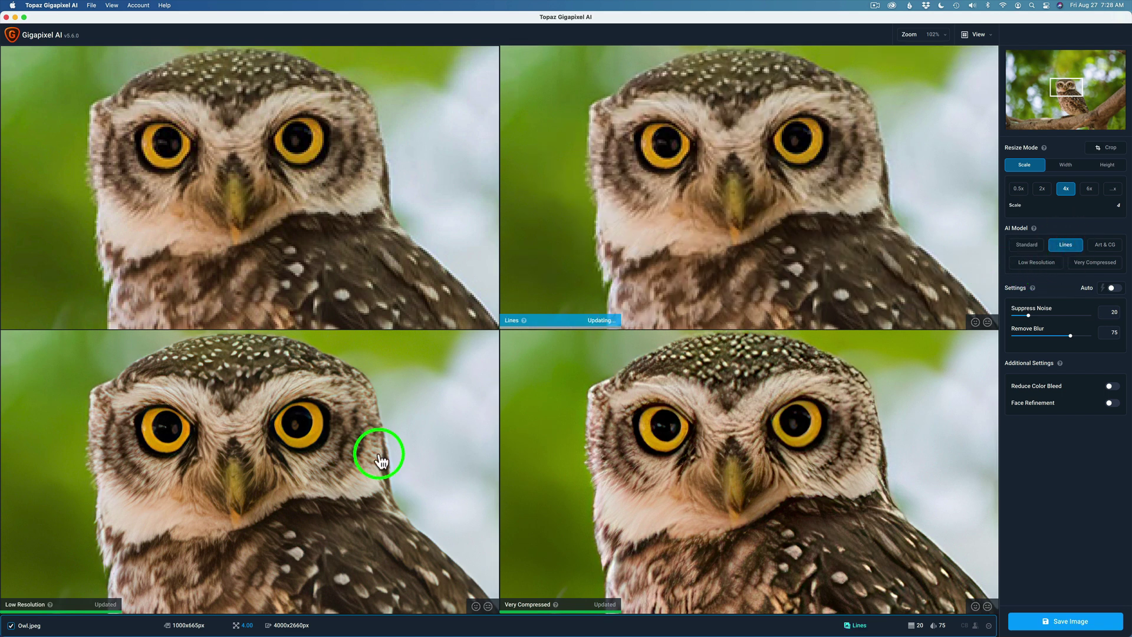
left_click(258, 458)
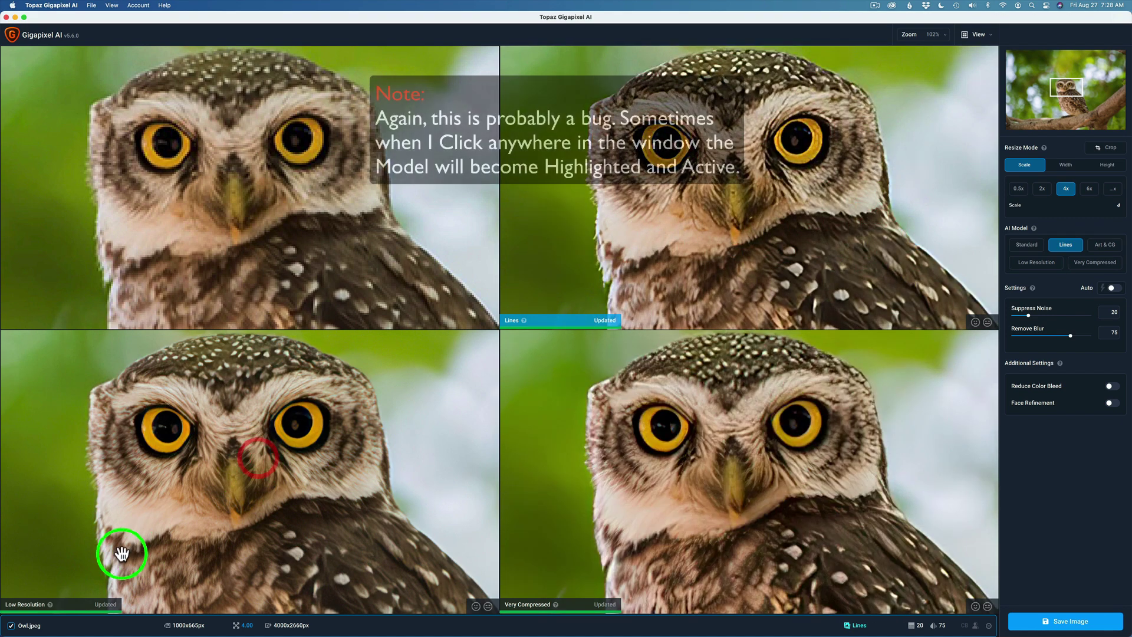
left_click(53, 604)
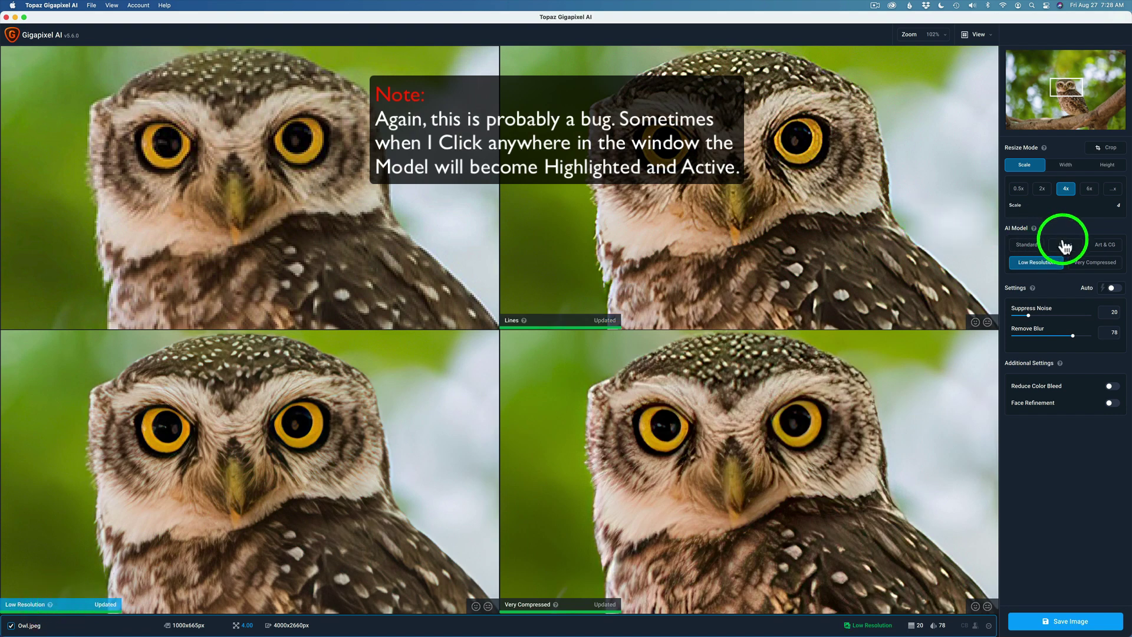
left_click(1106, 245)
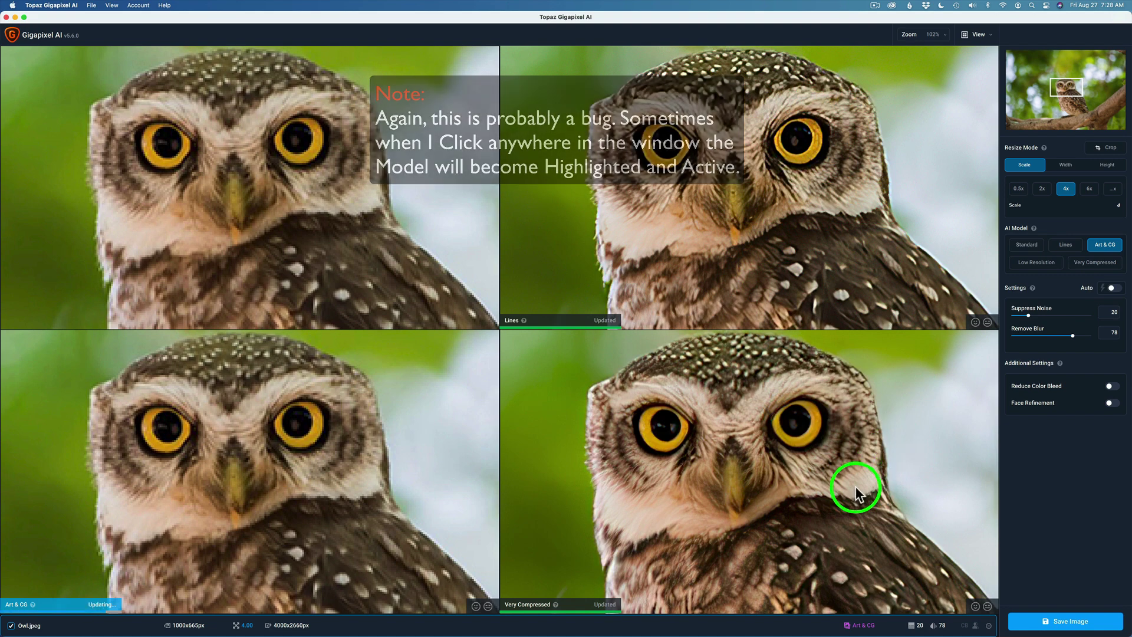
left_click(570, 604)
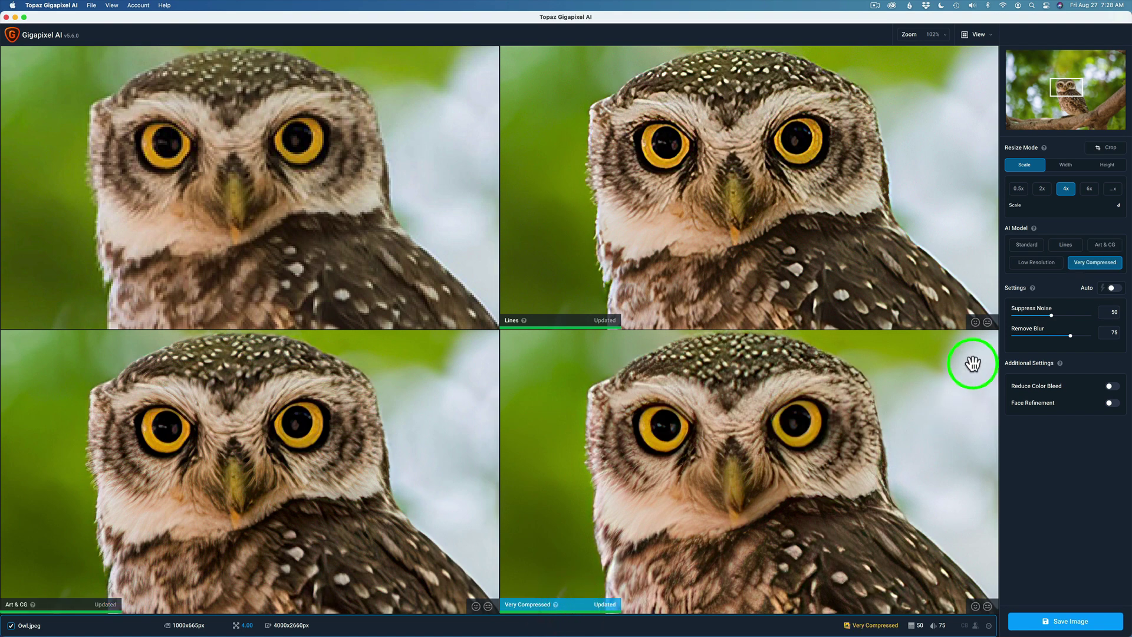
left_click(1026, 245)
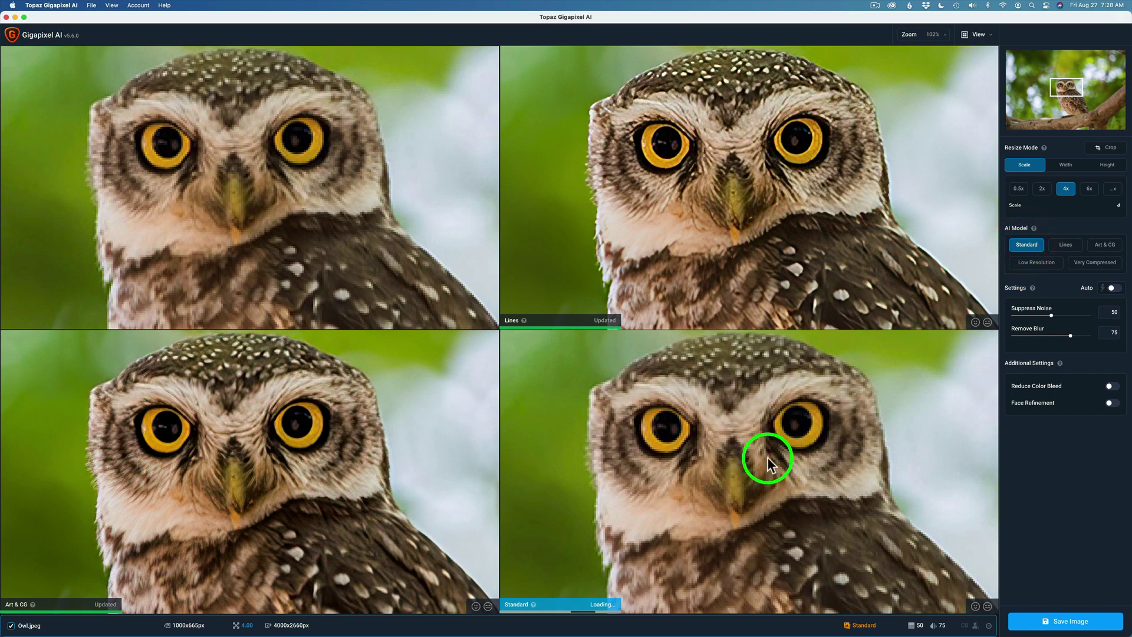